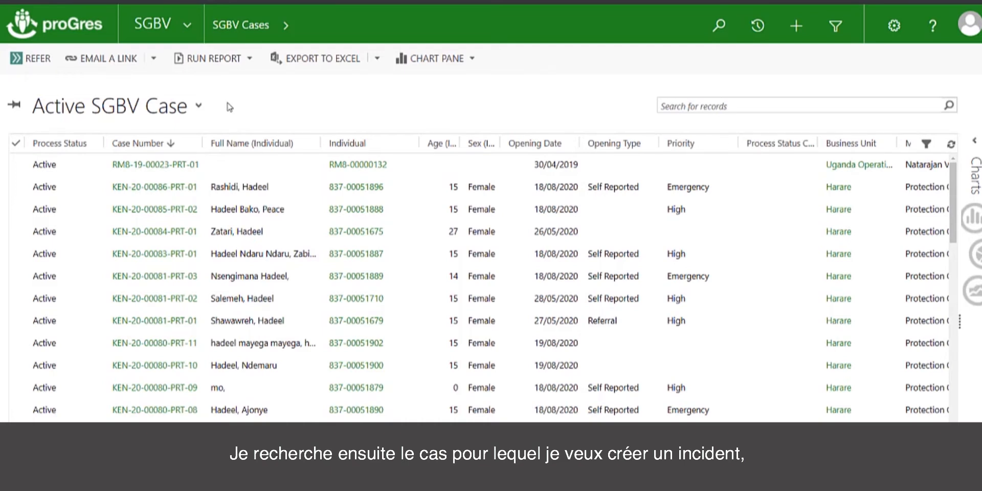
Step: Open the emergency, self-reported case in the second row of the active SGBV cases and add a new incident to it
{"action": "left_click", "coordinate": [165, 187]}
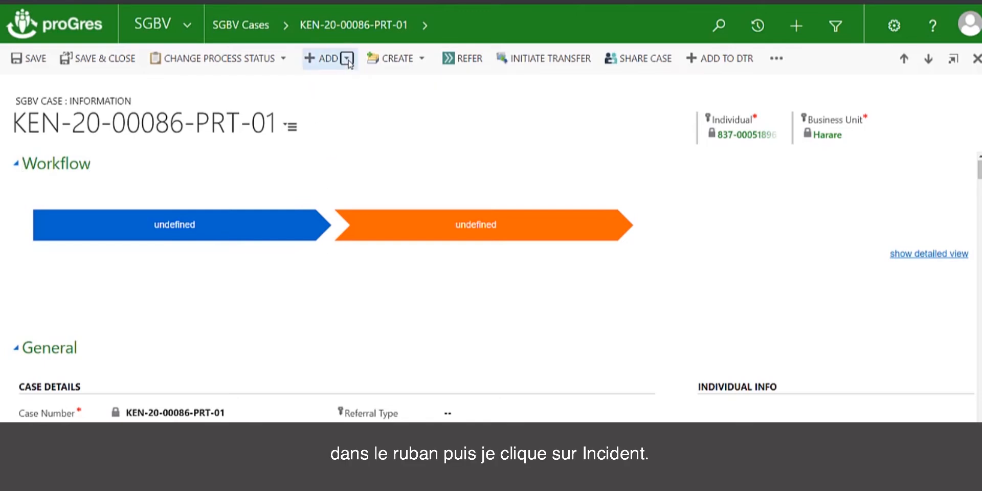
{"action": "left_click", "coordinate": [331, 59]}
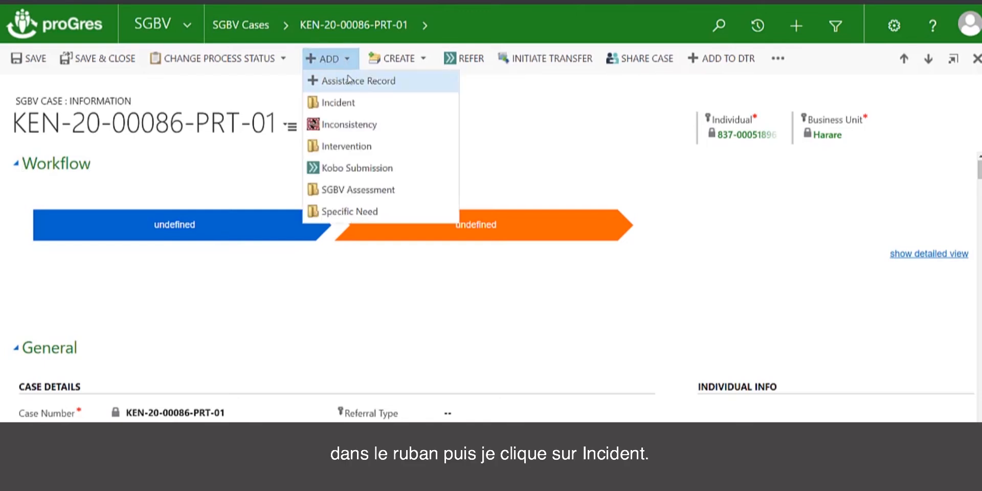
{"action": "left_click", "coordinate": [364, 106]}
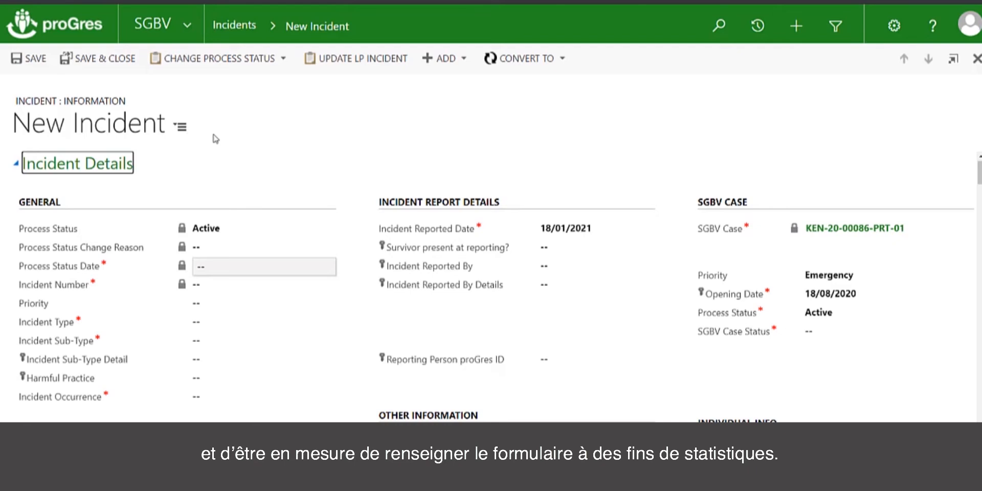
Step: Examine the list of sections in the new incident form, from Incident Details through Consent
{"action": "left_click", "coordinate": [288, 119]}
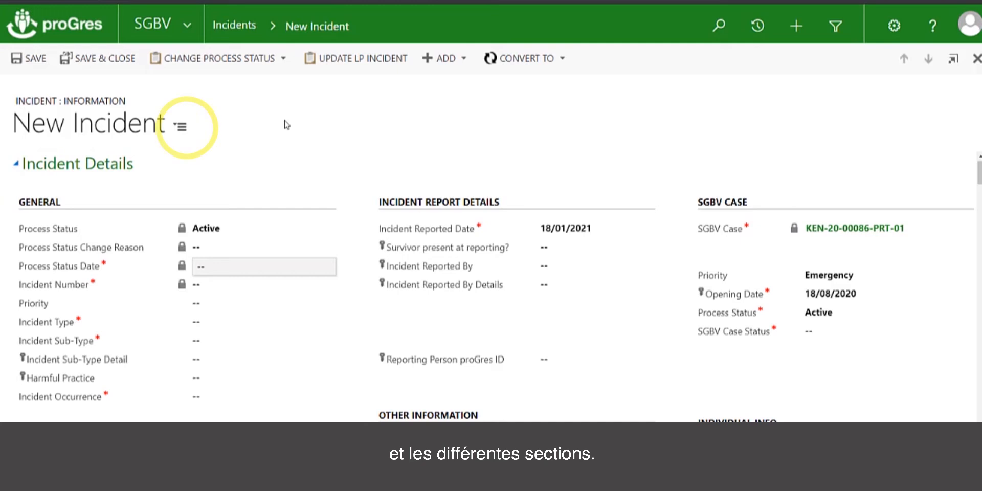
{"action": "left_click", "coordinate": [182, 126]}
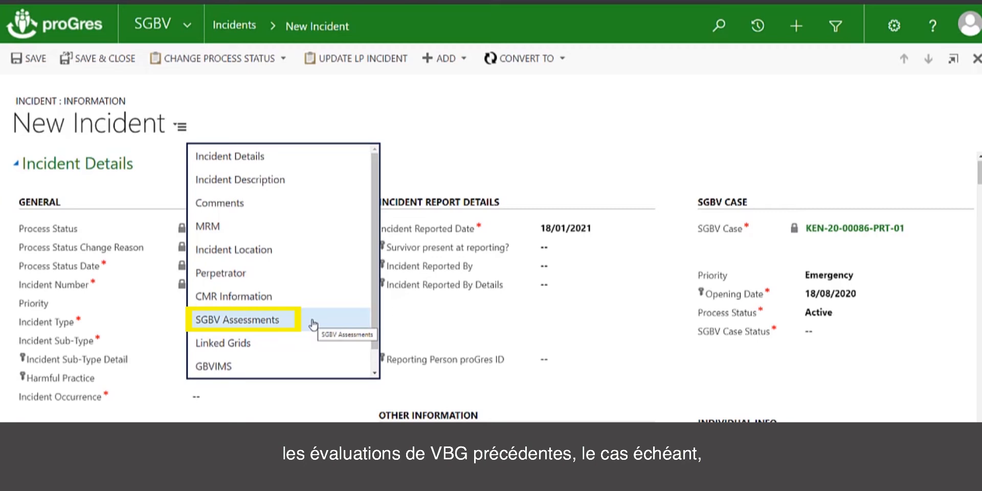
{"action": "scroll", "coordinate": [313, 364], "scroll_direction": "down", "scroll_amount": 1}
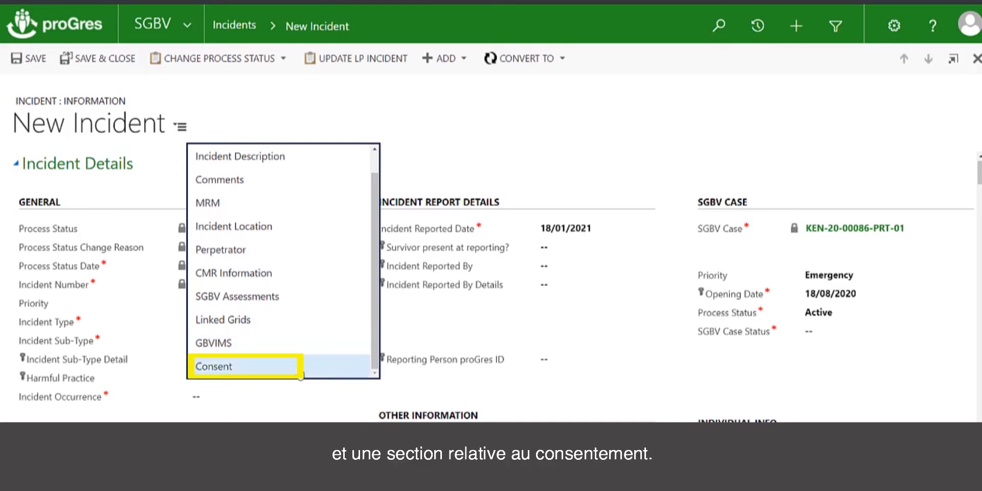
{"action": "left_click", "coordinate": [443, 143]}
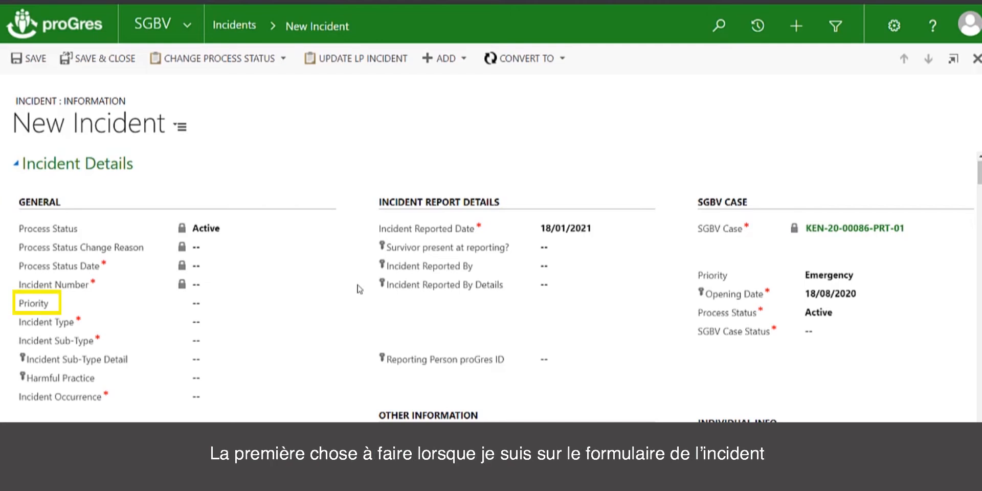
Step: Set the incident's Priority to High and its Incident Type to SGBV
{"action": "left_click", "coordinate": [255, 308]}
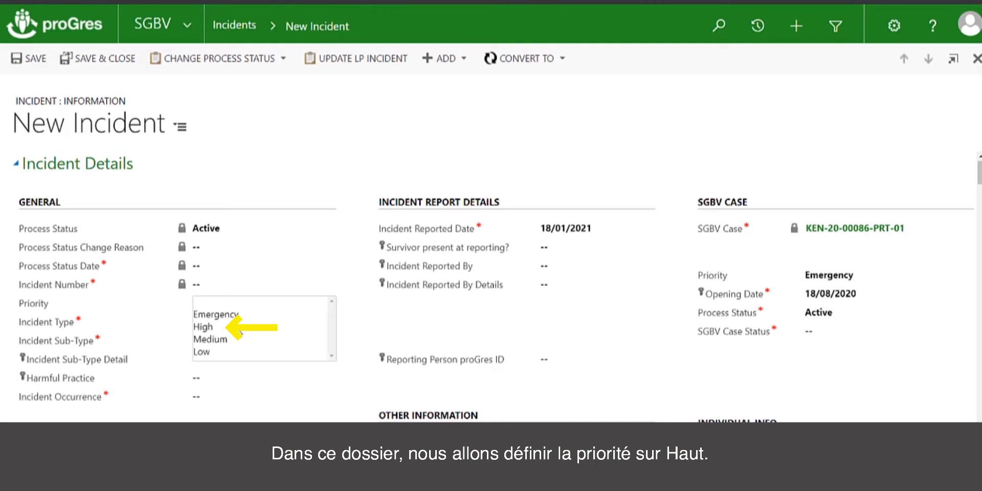
{"action": "left_click", "coordinate": [240, 327]}
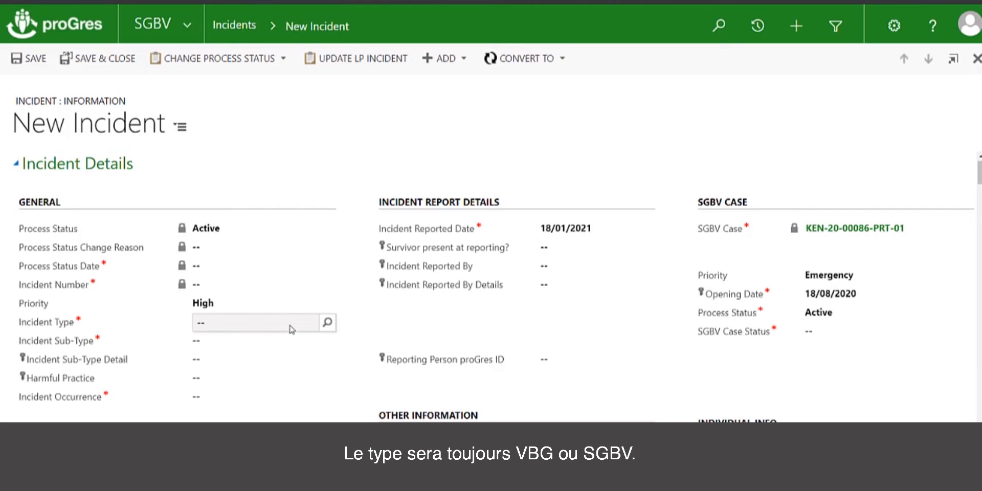
{"action": "left_click", "coordinate": [290, 328]}
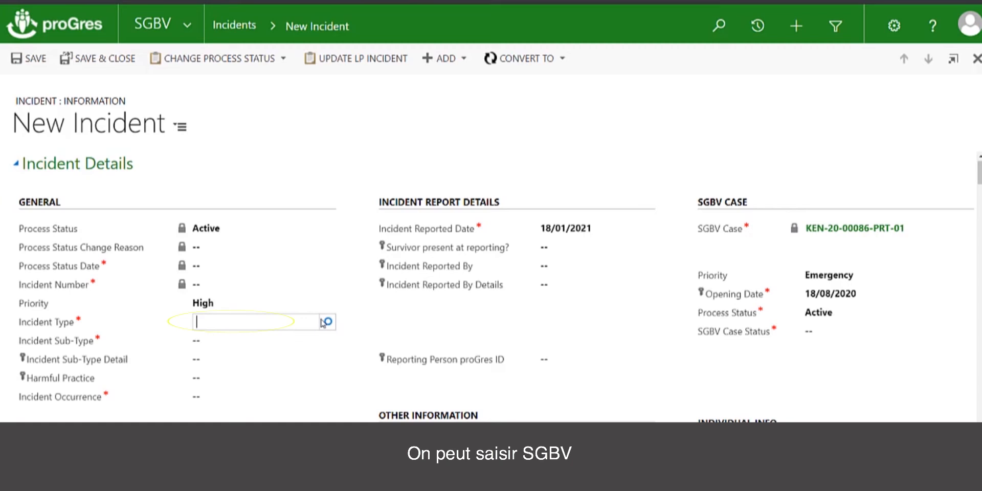
{"action": "type", "text": "sgbv"}
{"action": "left_click", "coordinate": [326, 323]}
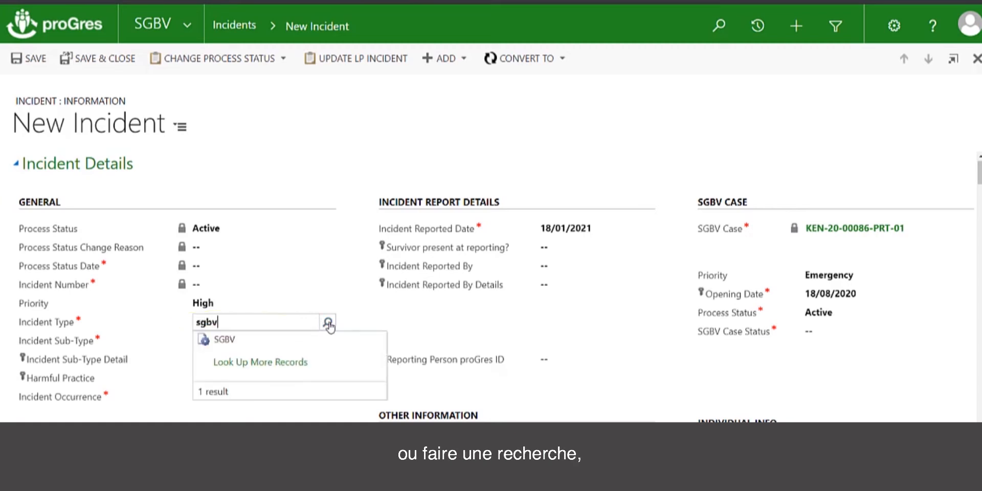
{"action": "left_click", "coordinate": [228, 344]}
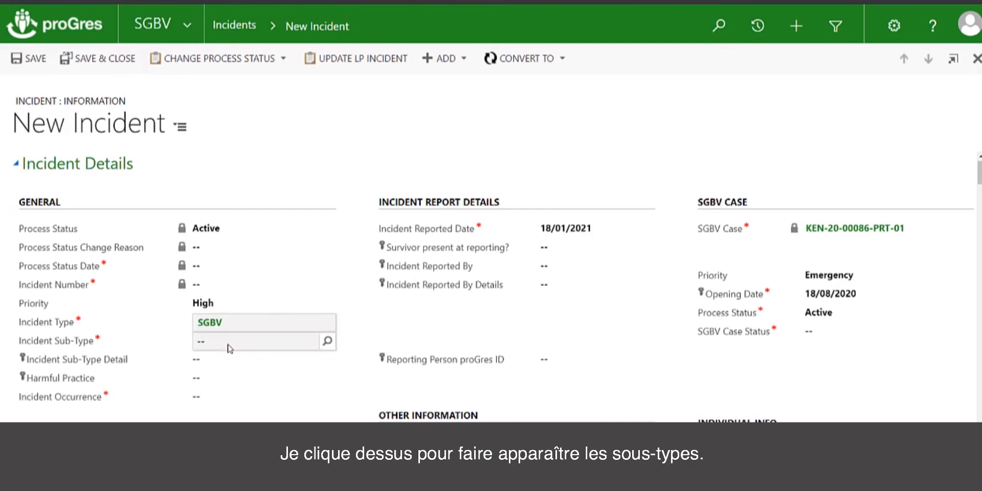
Step: Look up the available incident sub-types and set the Incident Sub-Type to Rape
{"action": "left_click", "coordinate": [331, 344]}
{"action": "left_click", "coordinate": [328, 341]}
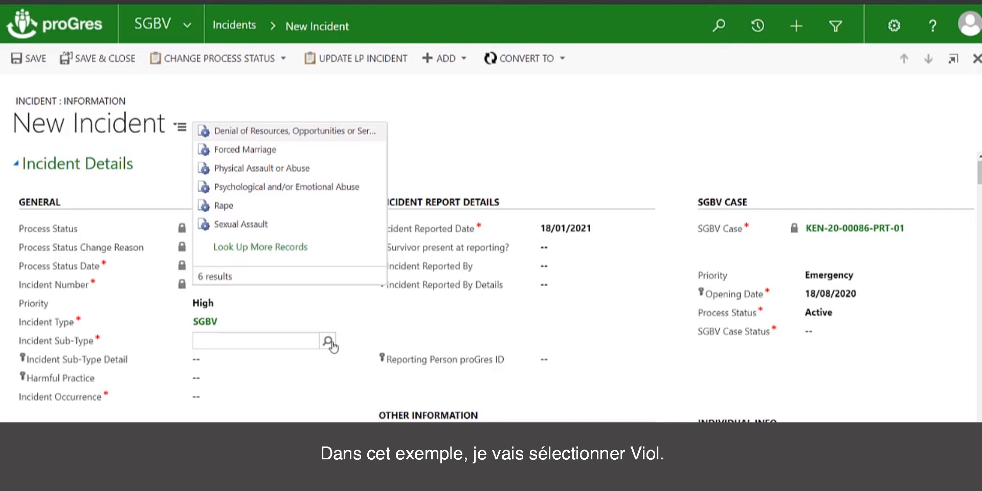
{"action": "left_click", "coordinate": [226, 207]}
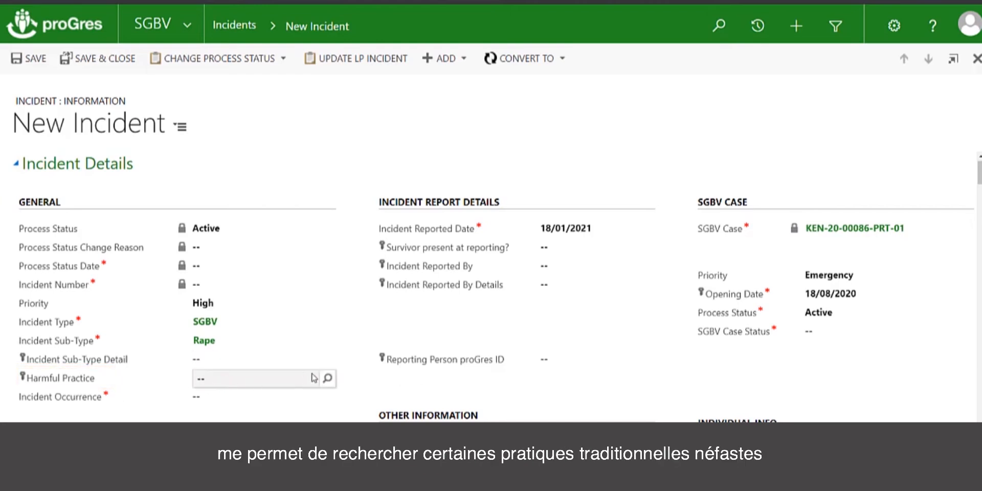
Step: Set Harmful Practice to Forced Marriage to Perpetrator and Incident Occurrence to Occurred
{"action": "left_click", "coordinate": [328, 380]}
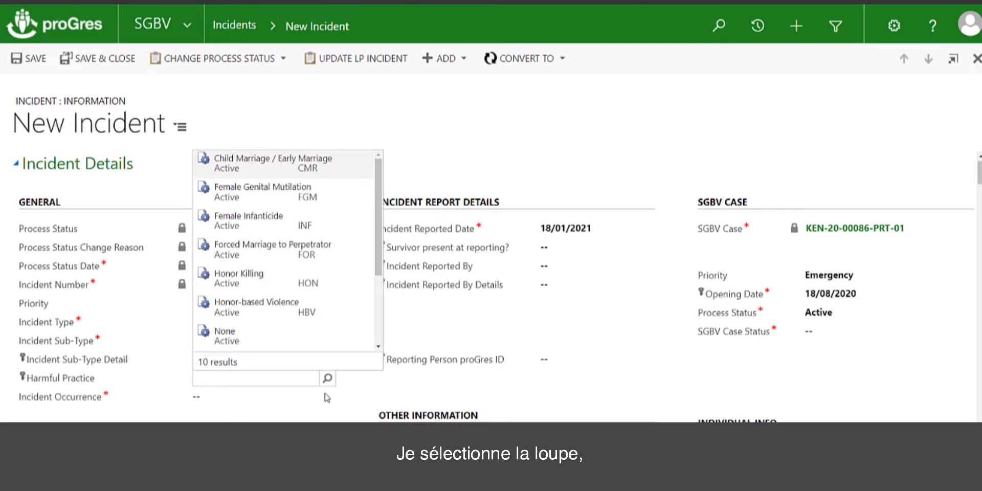
{"action": "left_click", "coordinate": [328, 378]}
{"action": "mouse_move", "coordinate": [381, 225]}
{"action": "left_mouse_down"}
{"action": "mouse_move", "coordinate": [366, 316]}
{"action": "mouse_move", "coordinate": [393, 305]}
{"action": "mouse_move", "coordinate": [382, 216]}
{"action": "left_mouse_up"}
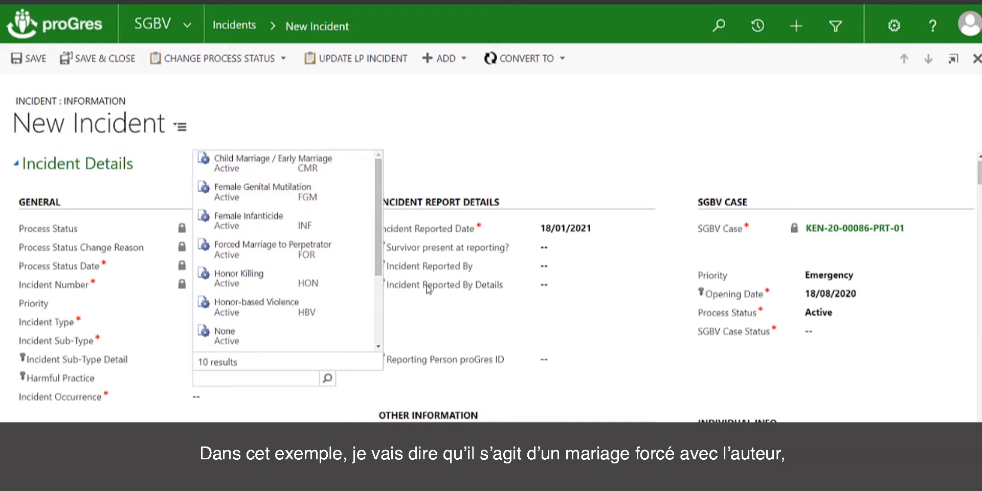
{"action": "left_click", "coordinate": [318, 247]}
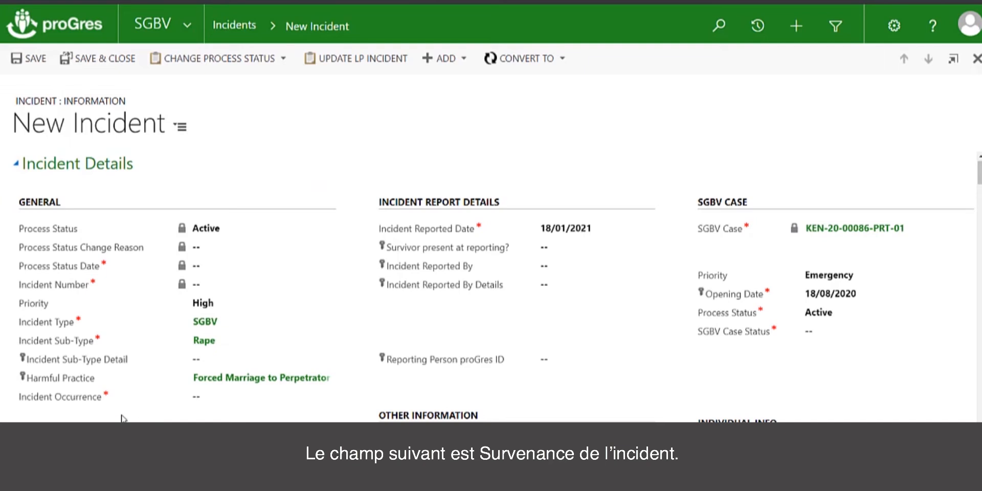
{"action": "left_click", "coordinate": [257, 402]}
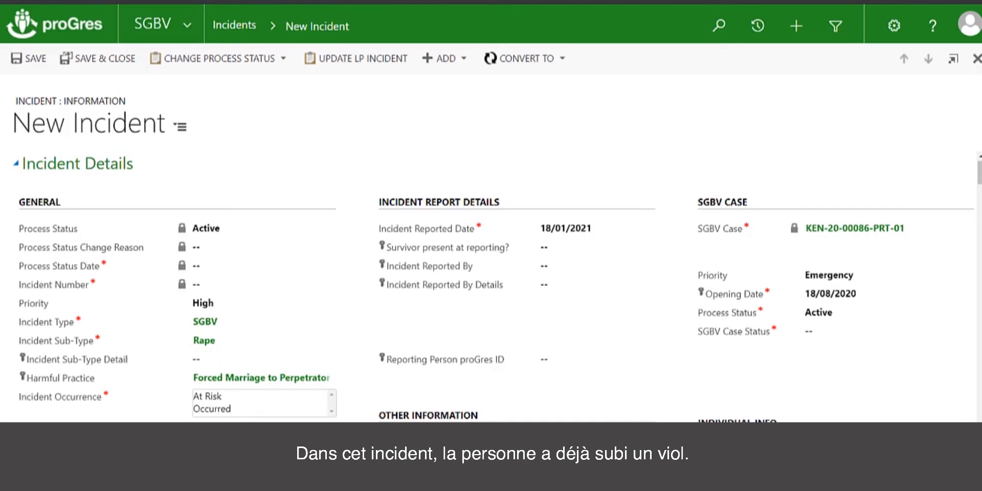
{"action": "left_click", "coordinate": [241, 409]}
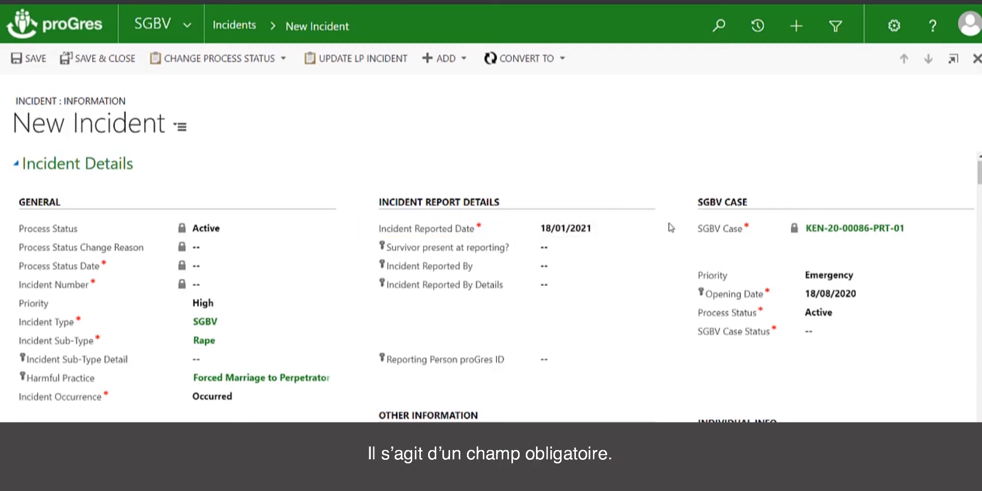
Step: Change the Incident Reported Date to 11/01/2021
{"action": "left_click", "coordinate": [638, 234]}
{"action": "left_click", "coordinate": [636, 232]}
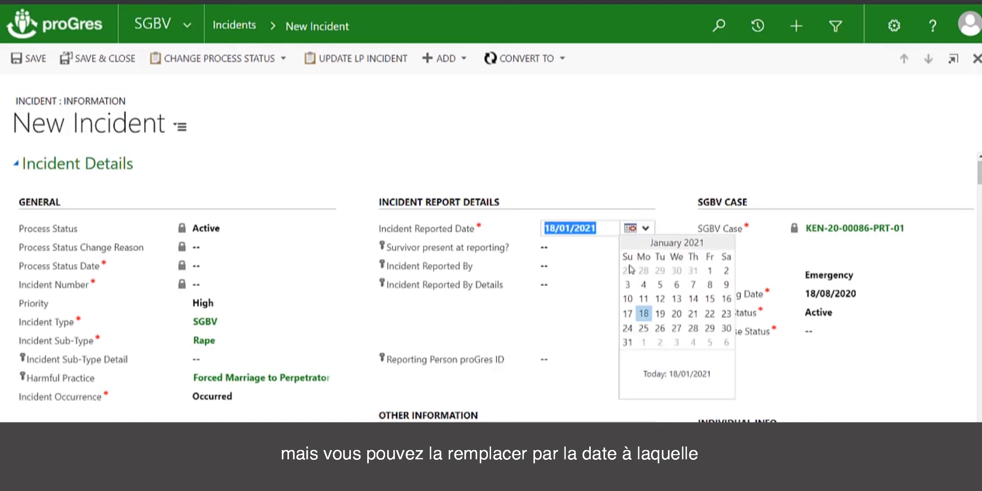
{"action": "left_click", "coordinate": [647, 300]}
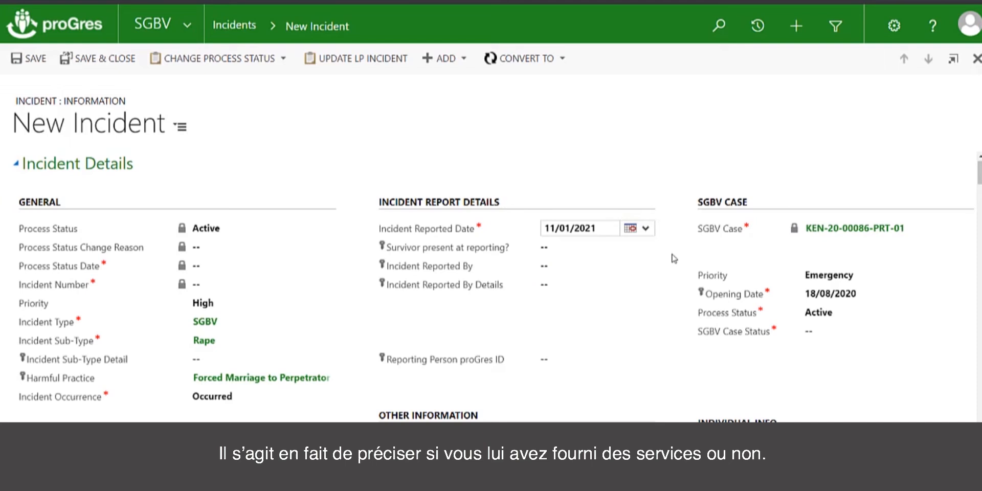
Step: Record that the survivor was present at reporting (Yes) and set Incident Reported By to Survivor/Victim
{"action": "left_click", "coordinate": [593, 252]}
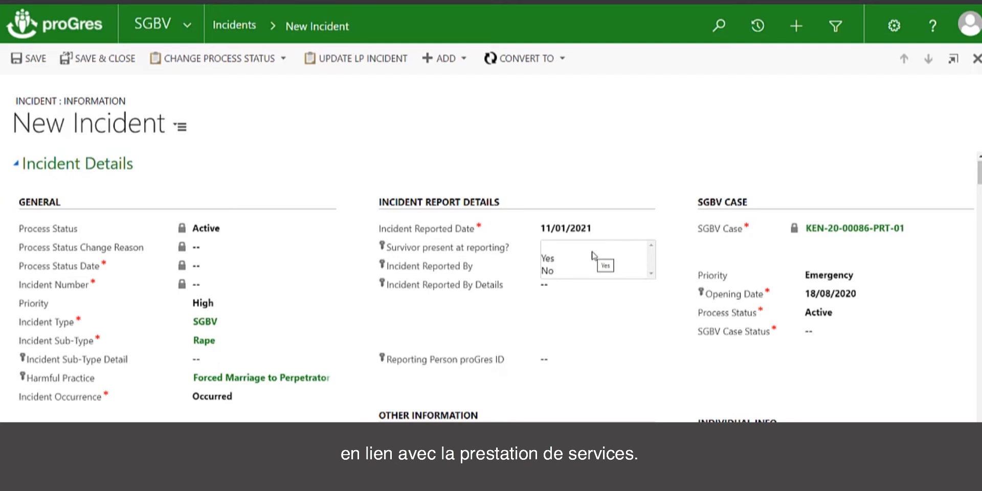
{"action": "left_click", "coordinate": [563, 259]}
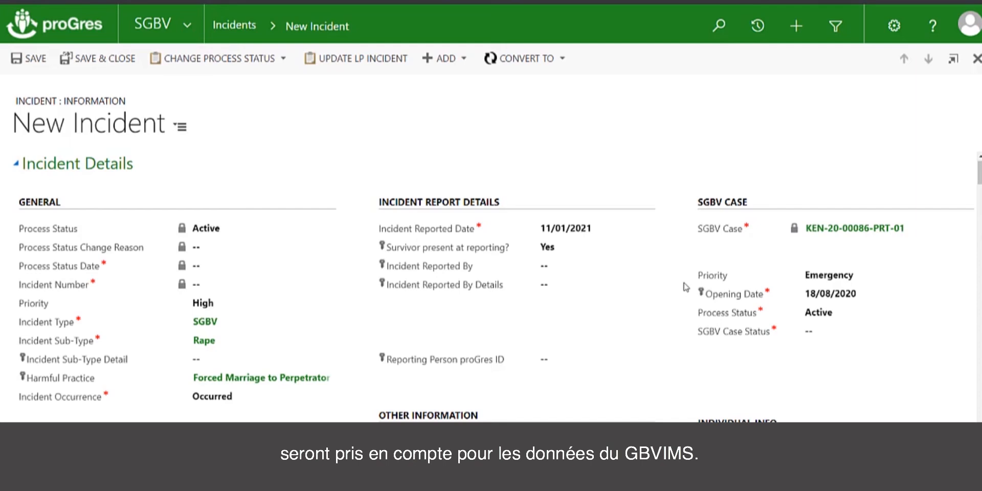
{"action": "left_click", "coordinate": [579, 275]}
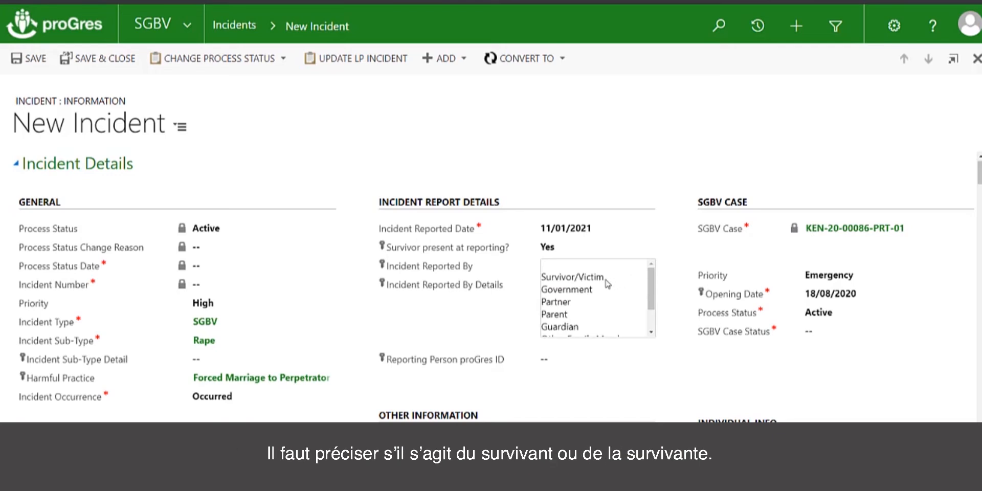
{"action": "left_click", "coordinate": [607, 281]}
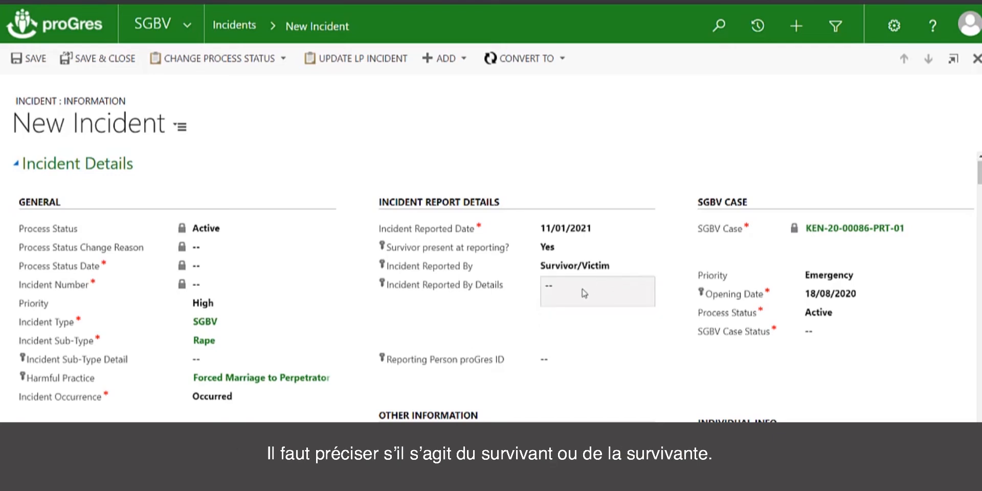
Step: Enter "The survivor reported with their parent" as the Incident Reported By Details
{"action": "left_click", "coordinate": [590, 291]}
{"action": "type", "text": "The survivor"}
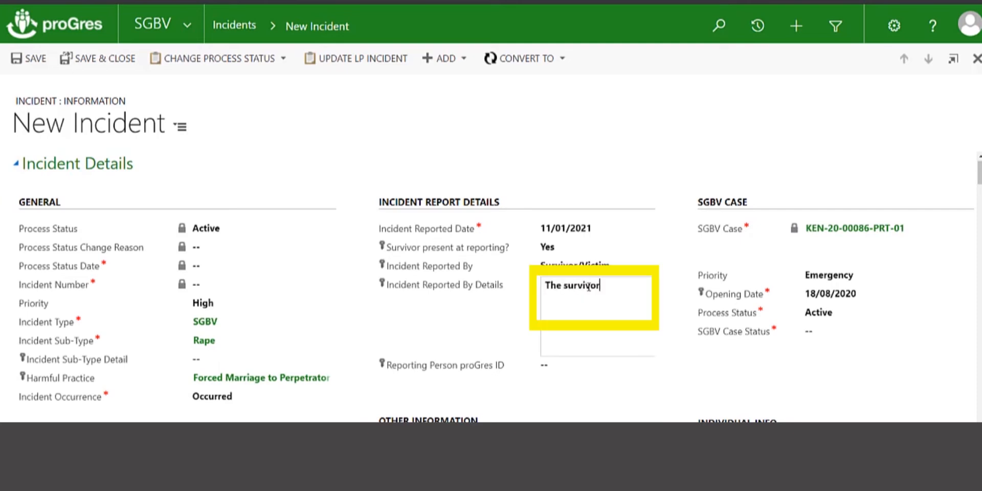
{"action": "type", "text": " reported with "}
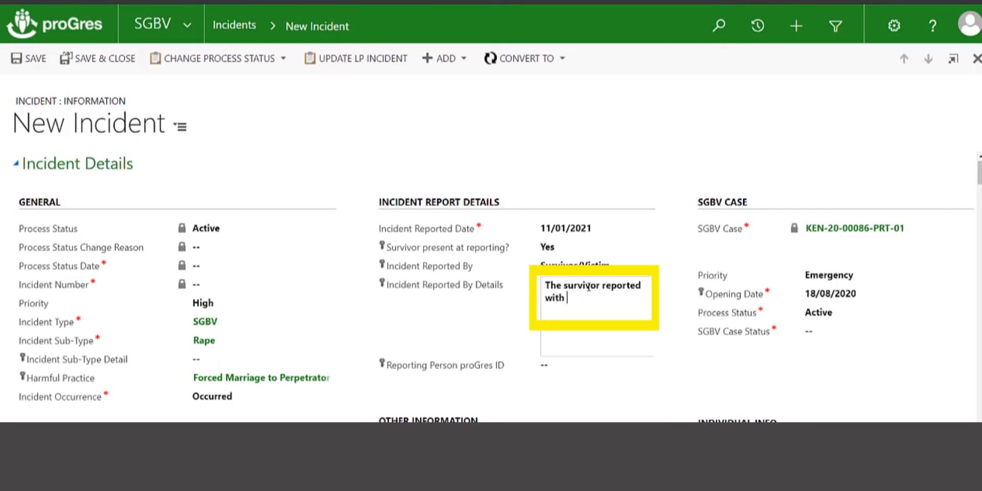
{"action": "type", "text": "their parent"}
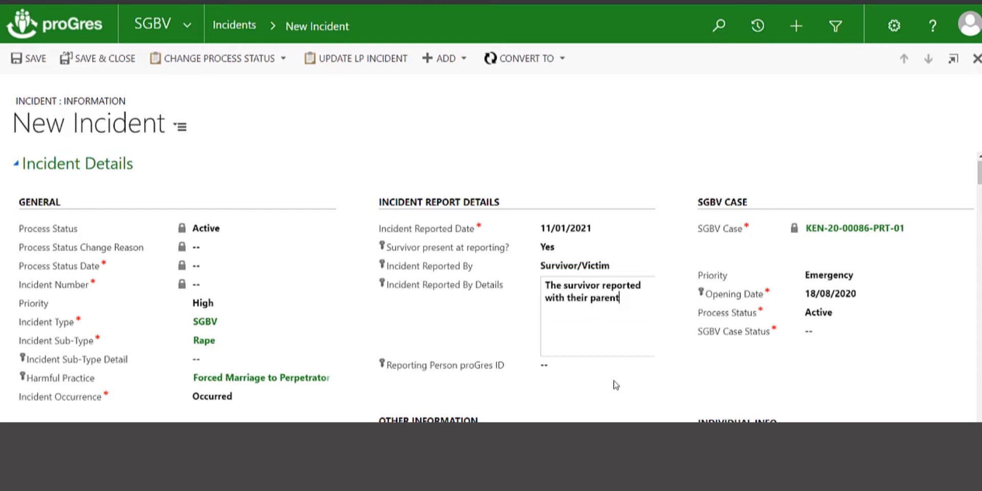
{"action": "left_click", "coordinate": [601, 387]}
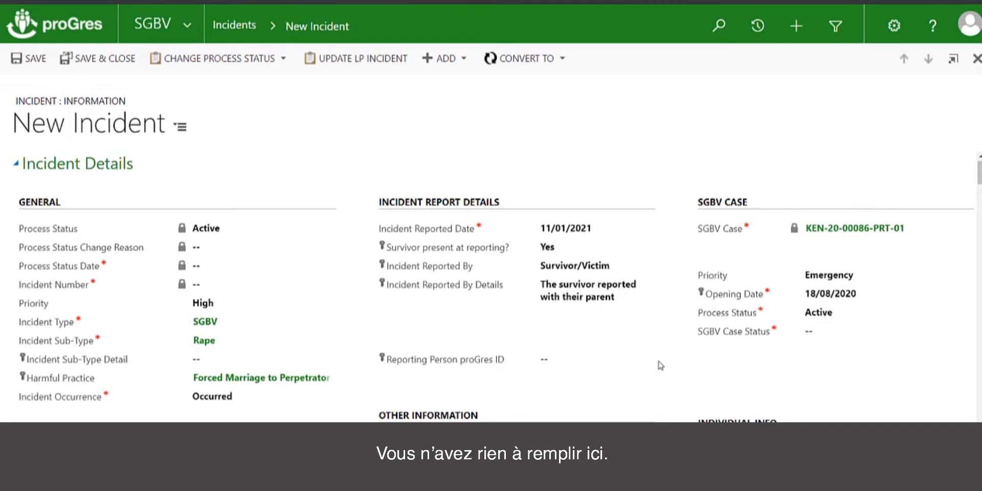
Step: Set the Incident Start Date in the Incident Details section to 04/01/2021
{"action": "scroll", "coordinate": [660, 365], "scroll_direction": "down", "scroll_amount": 5}
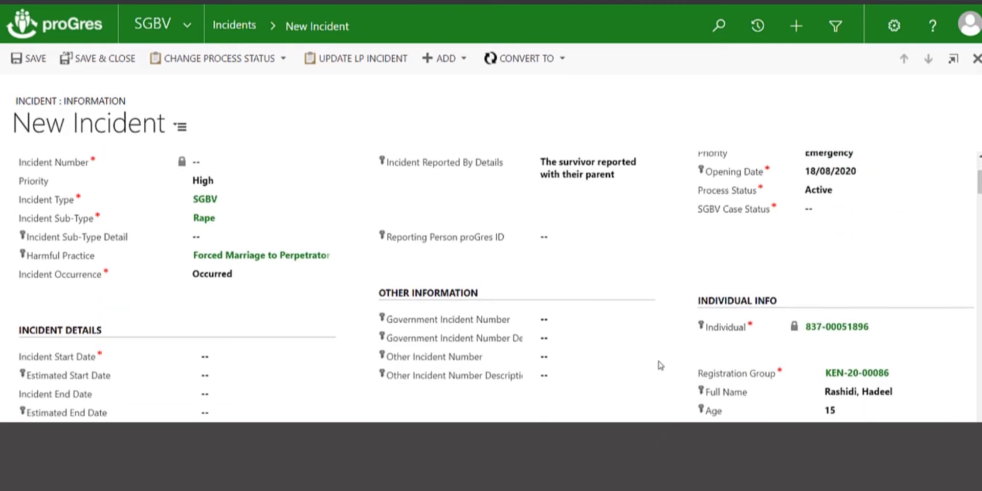
{"action": "scroll", "coordinate": [660, 366], "scroll_direction": "down", "scroll_amount": 1}
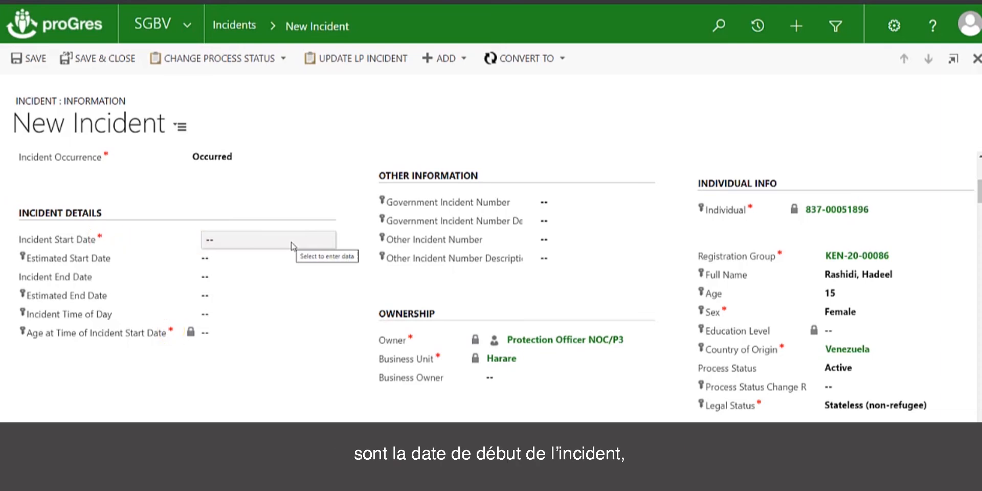
{"action": "left_click", "coordinate": [293, 246]}
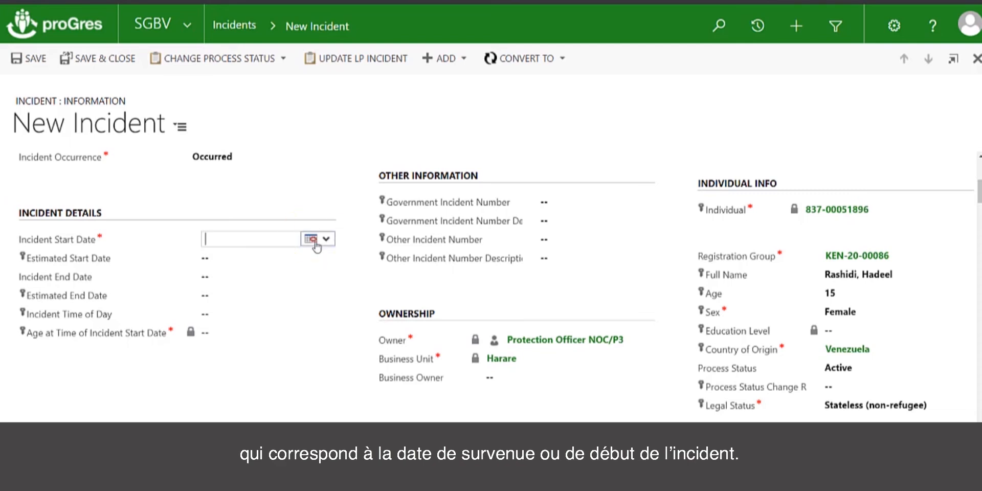
{"action": "left_click", "coordinate": [311, 239]}
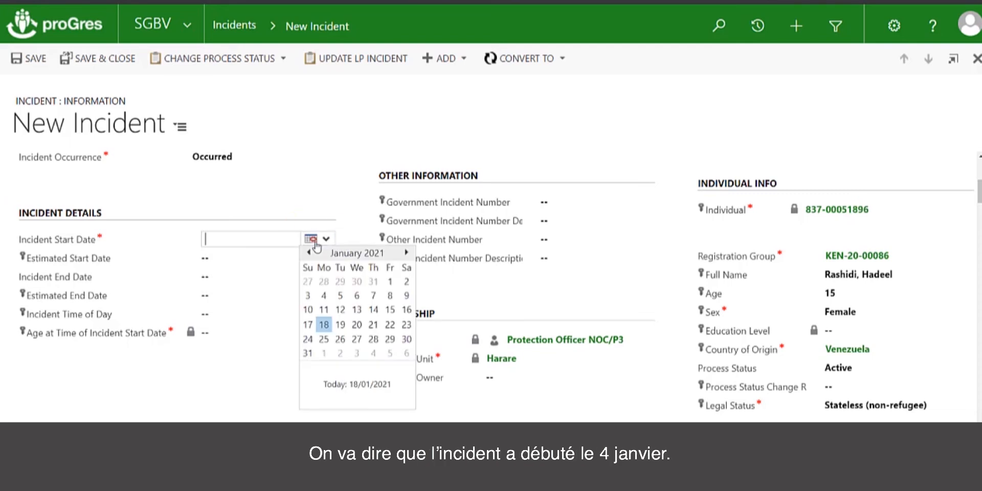
{"action": "left_click", "coordinate": [325, 297]}
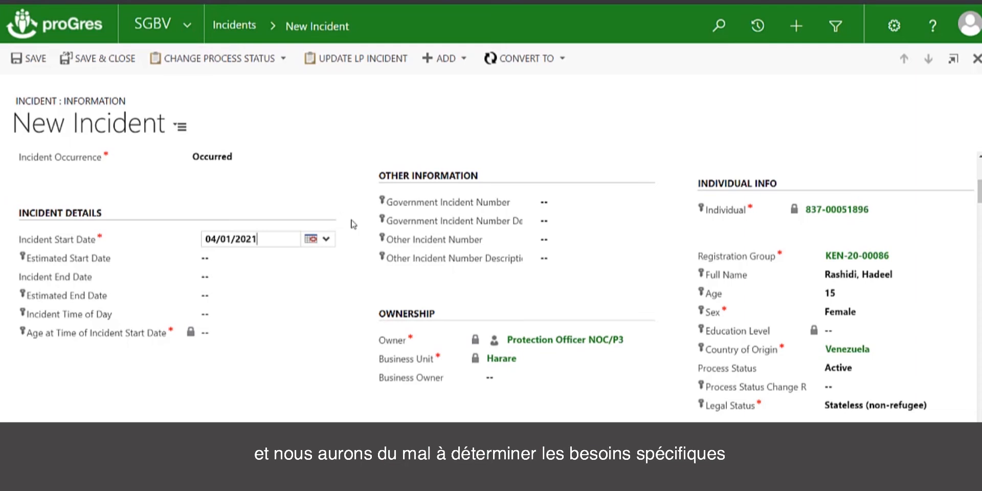
Step: Set the Incident End Date to 04/01/2021 and the Incident Time of Day to Evening
{"action": "left_click", "coordinate": [258, 279]}
{"action": "left_click", "coordinate": [316, 279]}
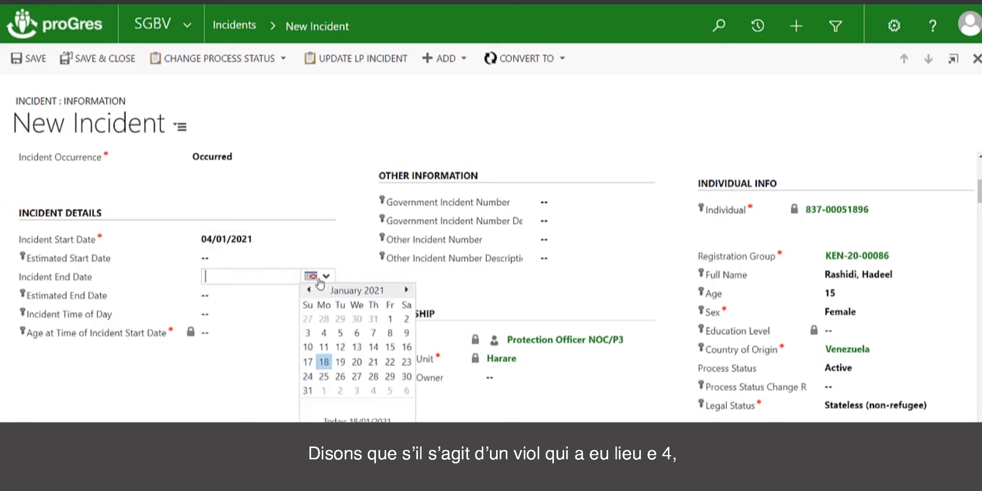
{"action": "left_click", "coordinate": [322, 334]}
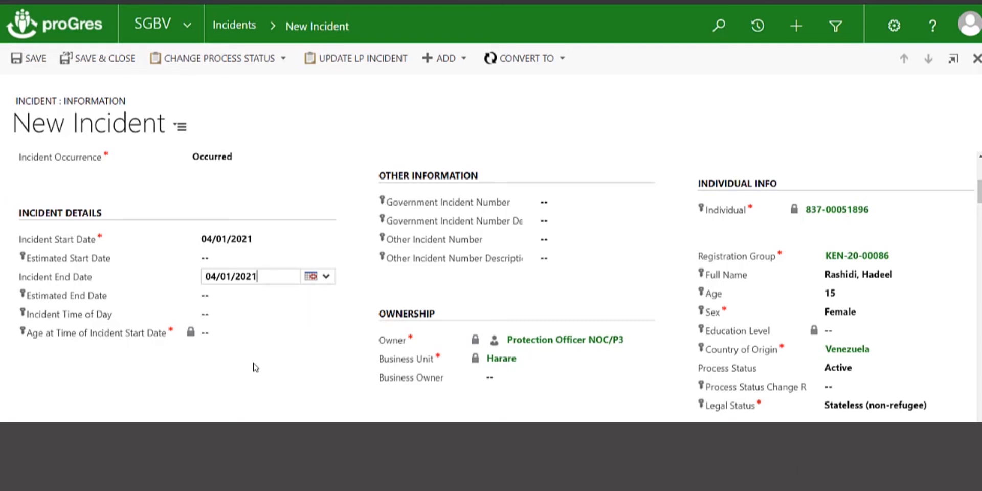
{"action": "left_click", "coordinate": [252, 321]}
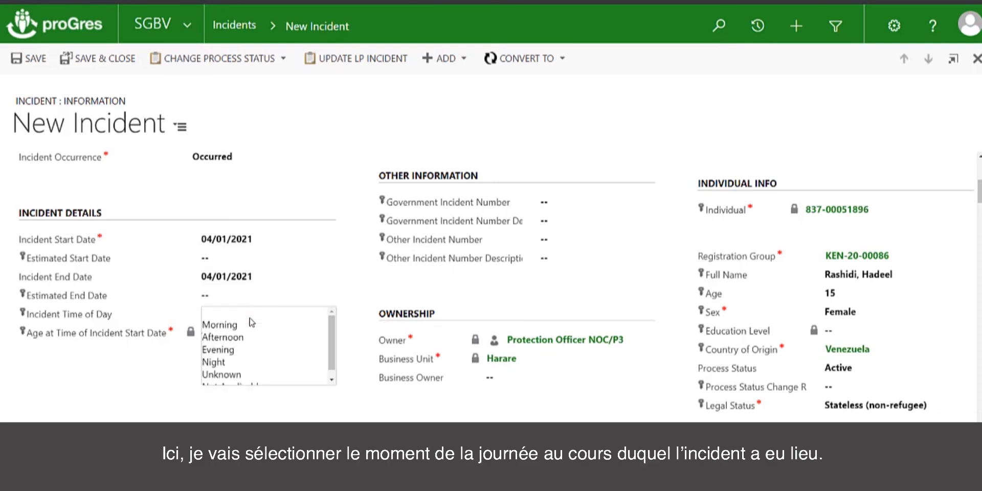
{"action": "left_click", "coordinate": [266, 352]}
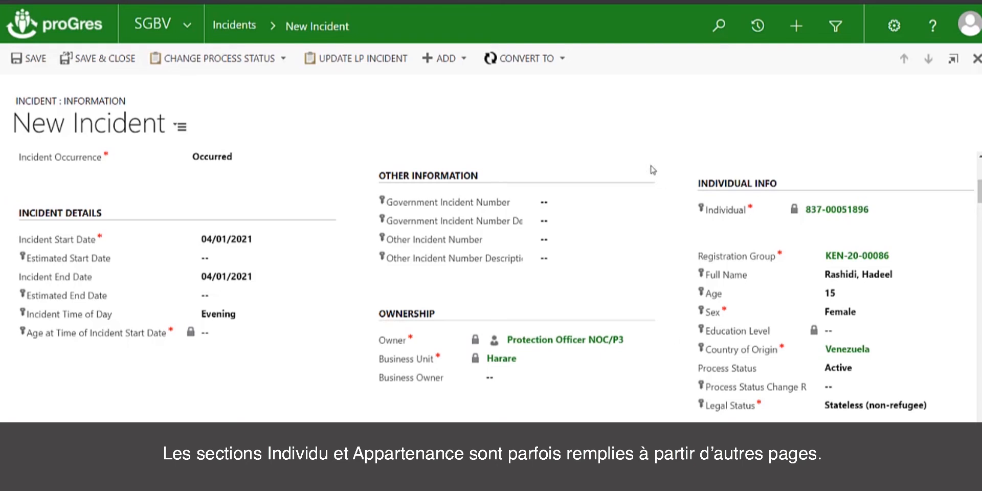
Step: Set the Alleged Perpetrator Sex to Male in the Alleged Perpetrator section
{"action": "left_click", "coordinate": [597, 205]}
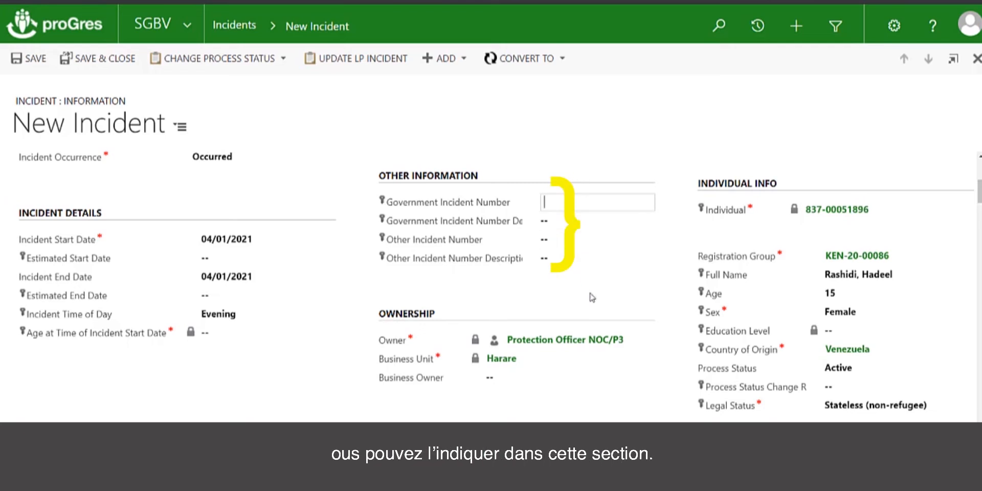
{"action": "scroll", "coordinate": [592, 297], "scroll_direction": "down", "scroll_amount": 7}
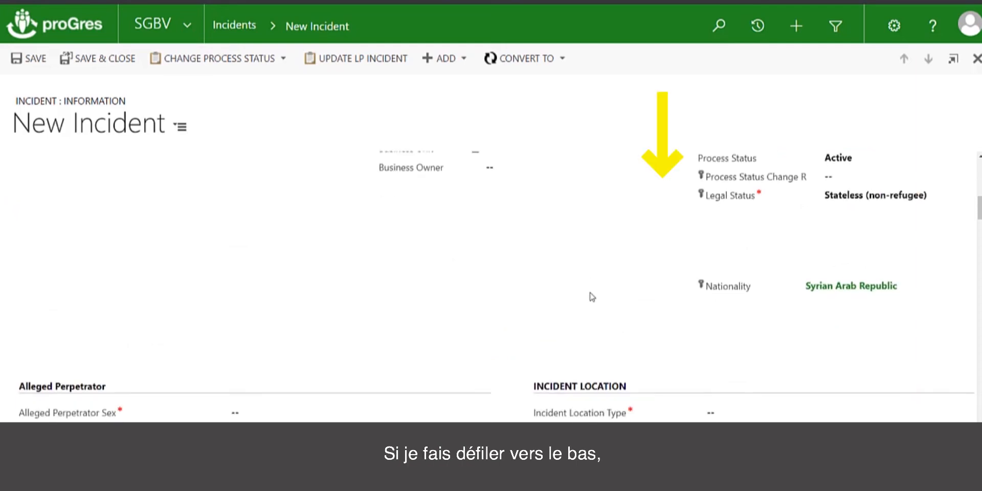
{"action": "scroll", "coordinate": [592, 297], "scroll_direction": "down", "scroll_amount": 1}
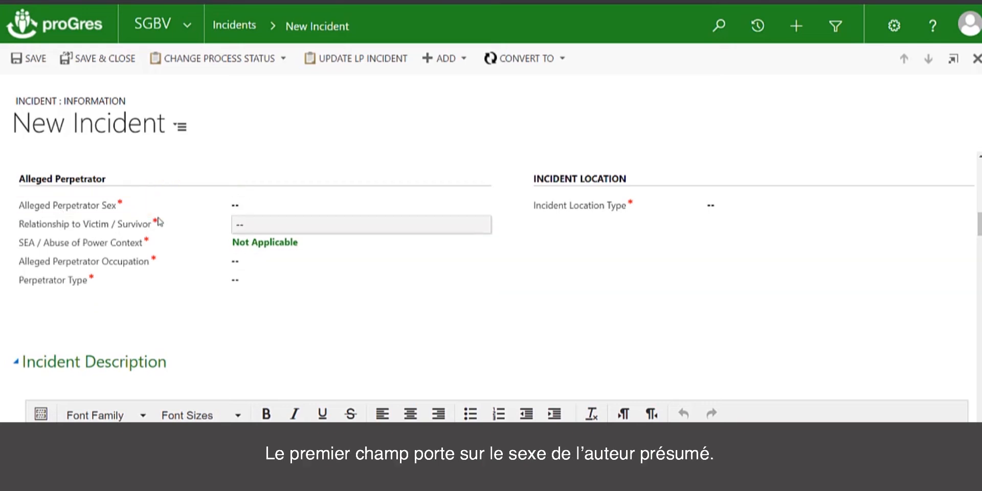
{"action": "left_click", "coordinate": [281, 210]}
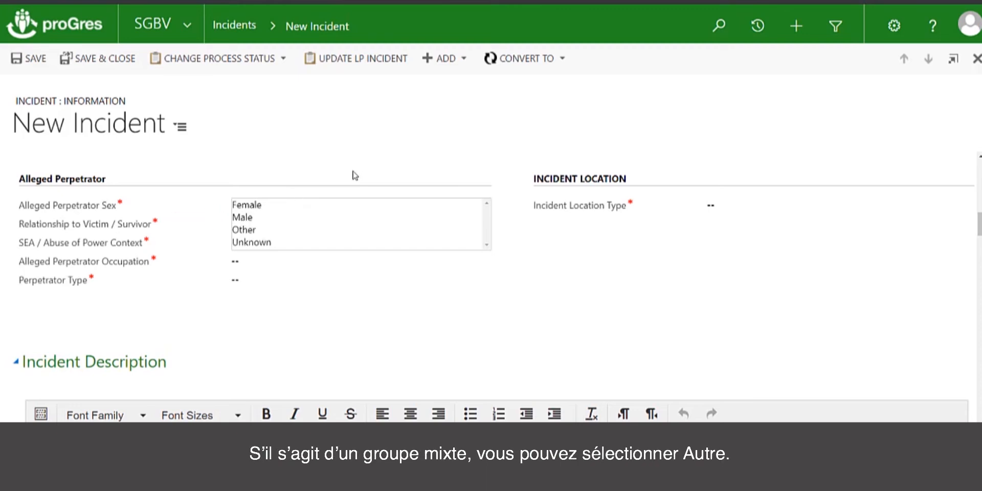
{"action": "left_click", "coordinate": [277, 160]}
{"action": "left_click", "coordinate": [259, 205]}
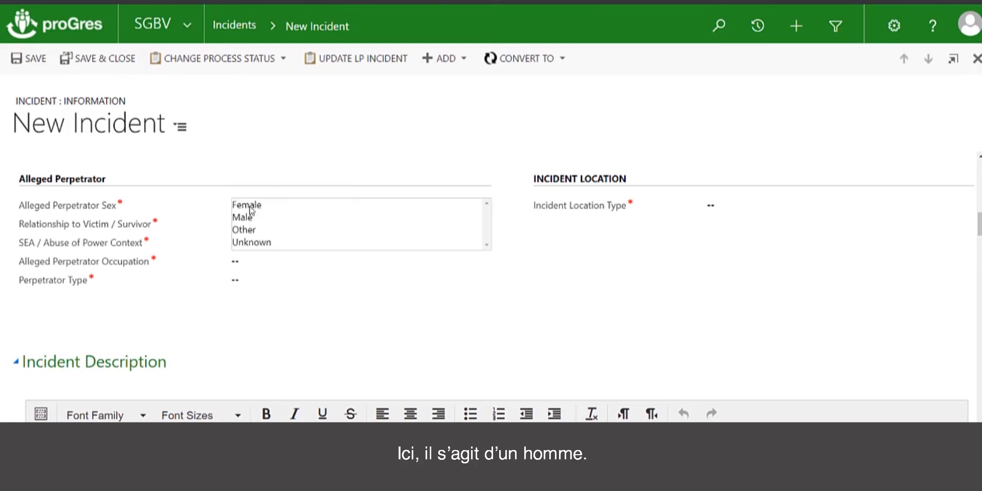
{"action": "left_click", "coordinate": [251, 217]}
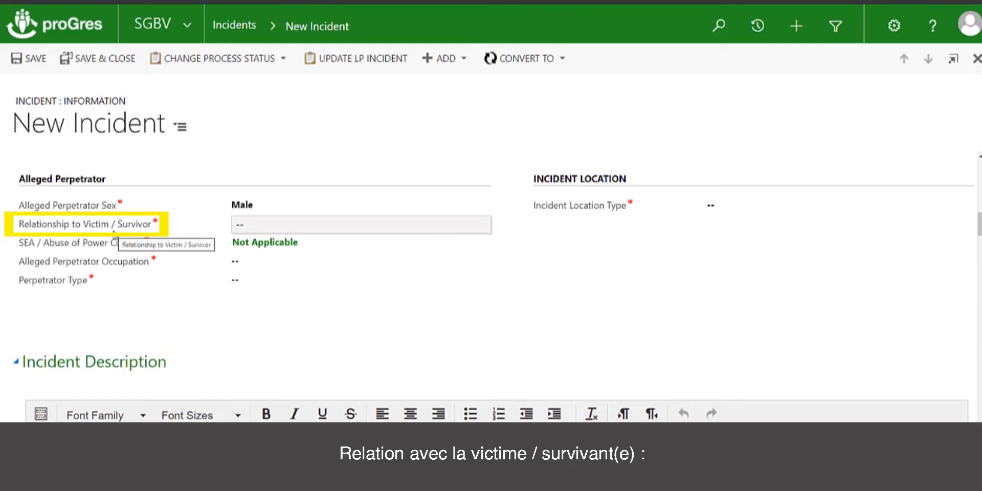
Step: Choose Landlord as the alleged perpetrator's Relationship to Victim / Survivor
{"action": "mouse_move", "coordinate": [307, 226]}
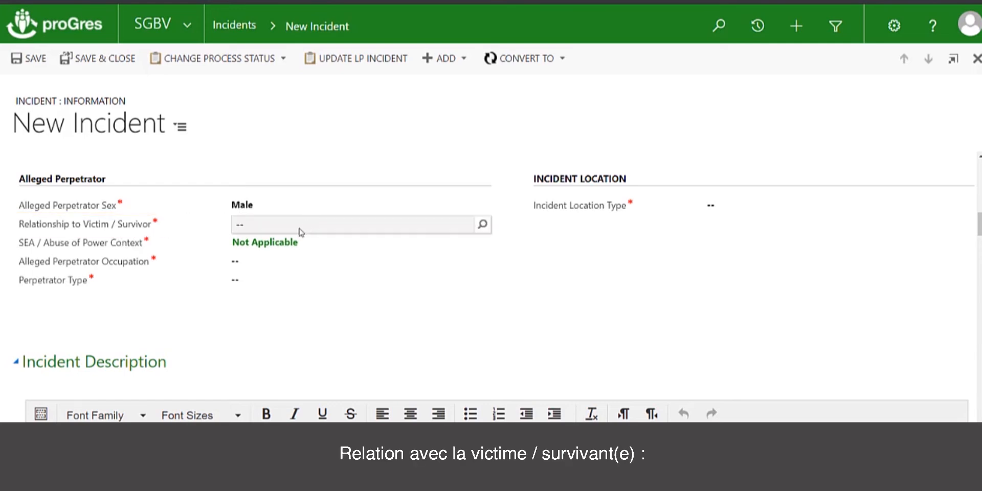
{"action": "left_click", "coordinate": [484, 225]}
{"action": "left_click", "coordinate": [484, 225]}
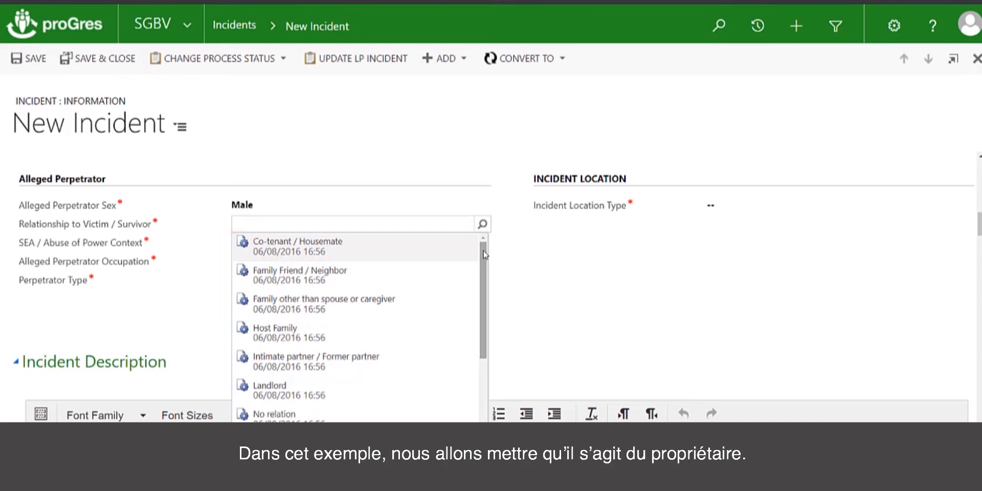
{"action": "left_click", "coordinate": [321, 397]}
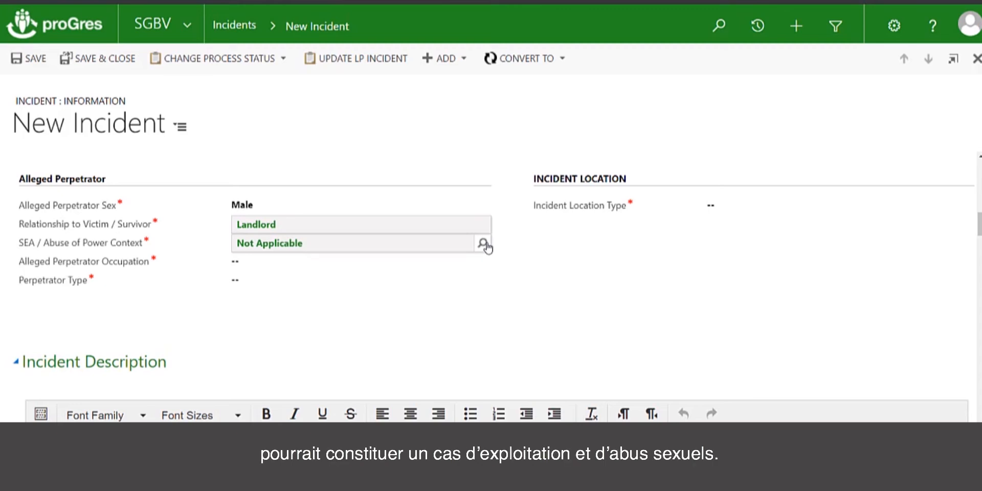
Step: Look up the full list of SEA / Abuse of Power Context records and add Not Applicable
{"action": "left_click", "coordinate": [483, 244]}
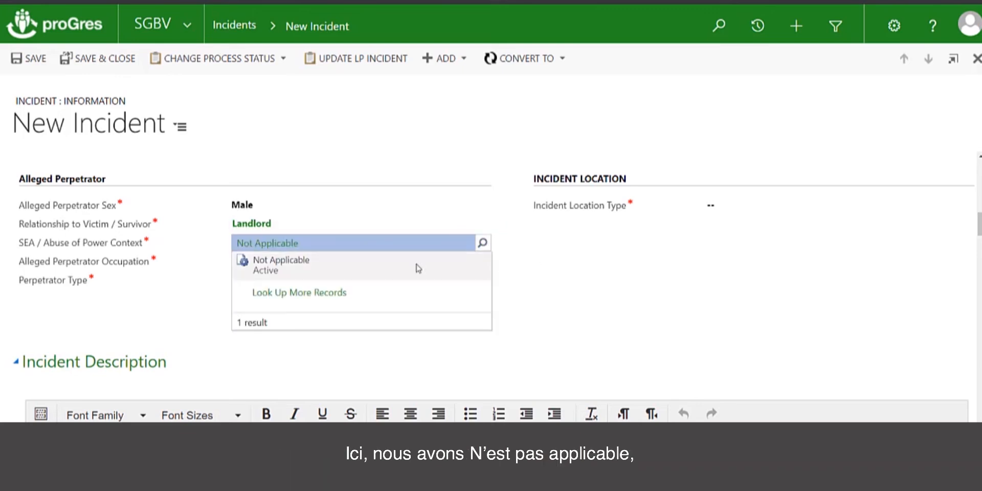
{"action": "left_click", "coordinate": [335, 297]}
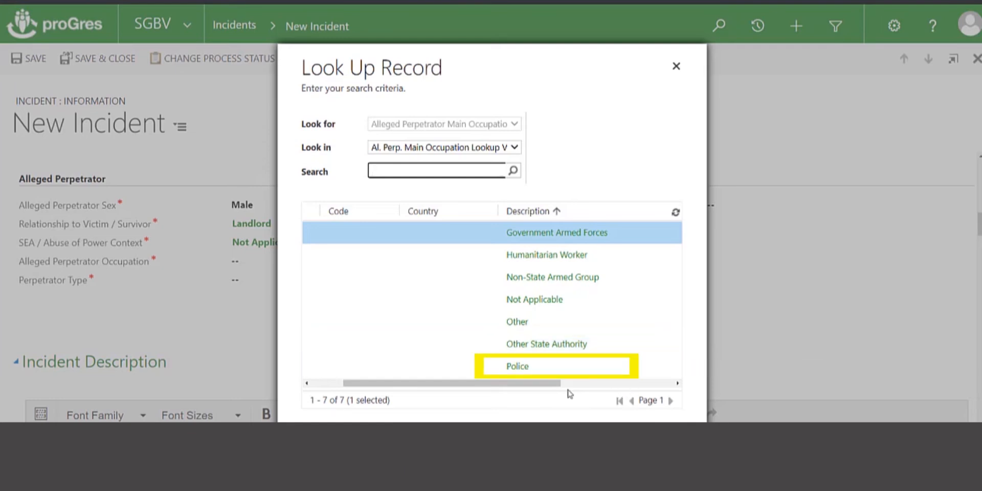
{"action": "mouse_move", "coordinate": [549, 385]}
{"action": "left_mouse_down"}
{"action": "mouse_move", "coordinate": [584, 388]}
{"action": "mouse_move", "coordinate": [484, 409]}
{"action": "left_mouse_up"}
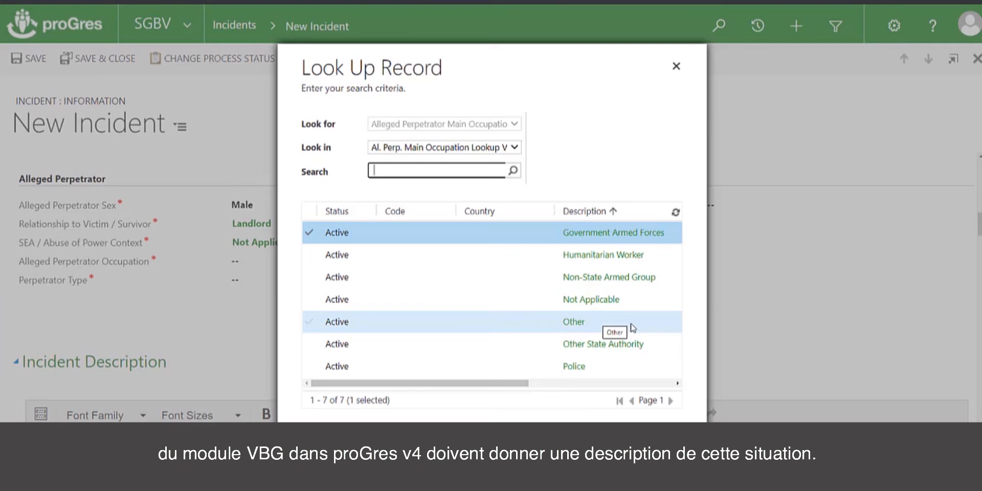
{"action": "left_click", "coordinate": [631, 300]}
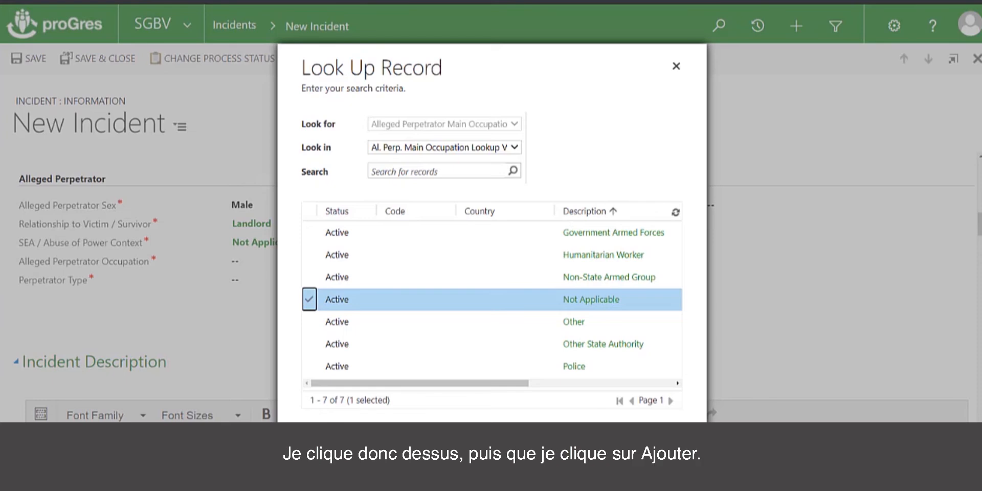
{"action": "left_click", "coordinate": [530, 455]}
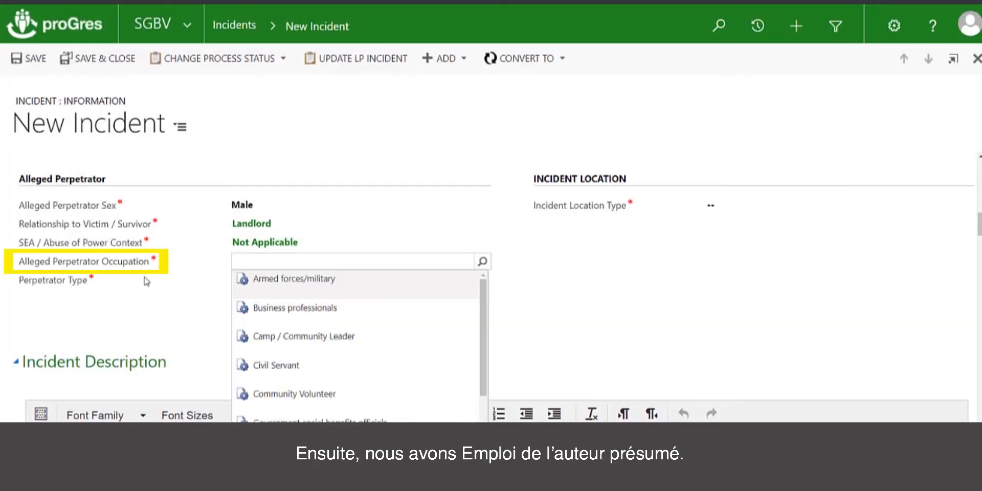
Step: Choose Business professionals as the Alleged Perpetrator Occupation
{"action": "left_click", "coordinate": [482, 262]}
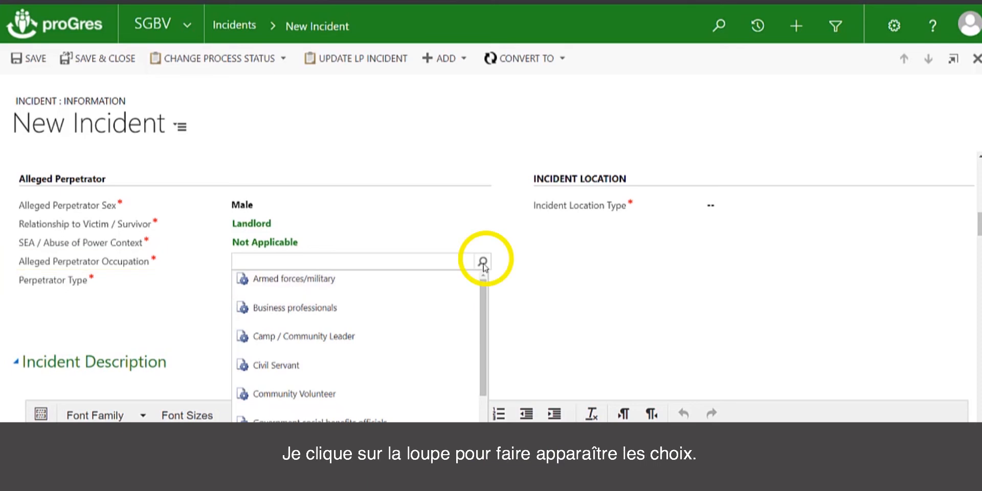
{"action": "mouse_move", "coordinate": [485, 300]}
{"action": "left_mouse_down"}
{"action": "mouse_move", "coordinate": [481, 386]}
{"action": "mouse_move", "coordinate": [484, 306]}
{"action": "left_mouse_up"}
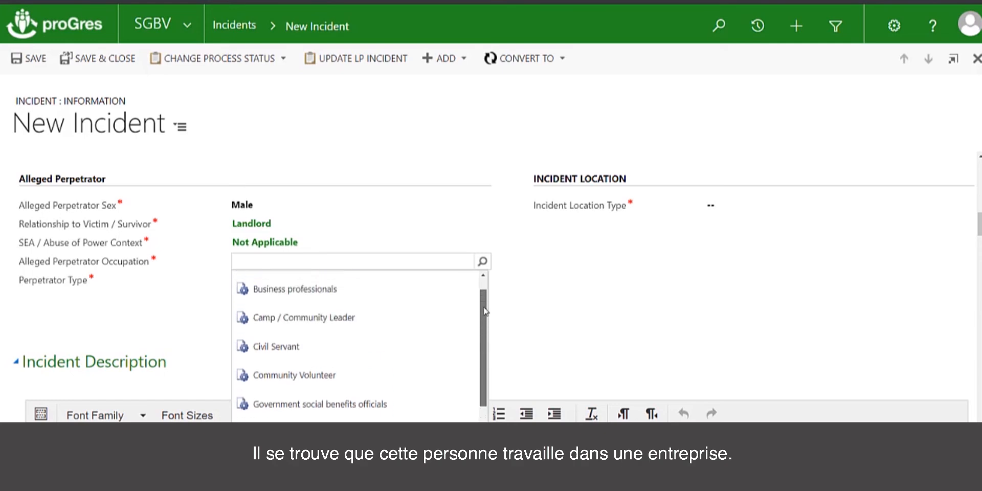
{"action": "left_click", "coordinate": [307, 292]}
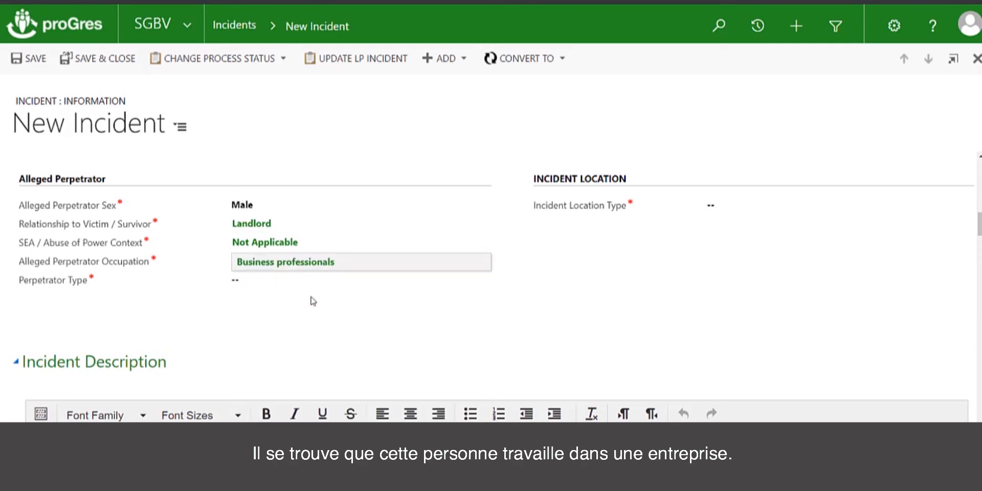
Step: Set the Perpetrator Type to Identifiable individual and enter 40 as the Alleged Perpetrator Estimated Age
{"action": "left_click", "coordinate": [274, 288]}
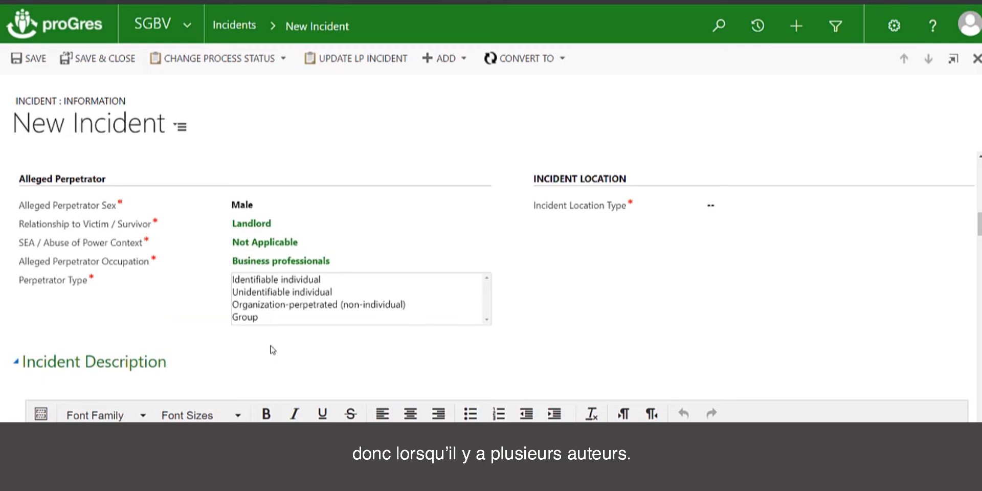
{"action": "left_click", "coordinate": [295, 280]}
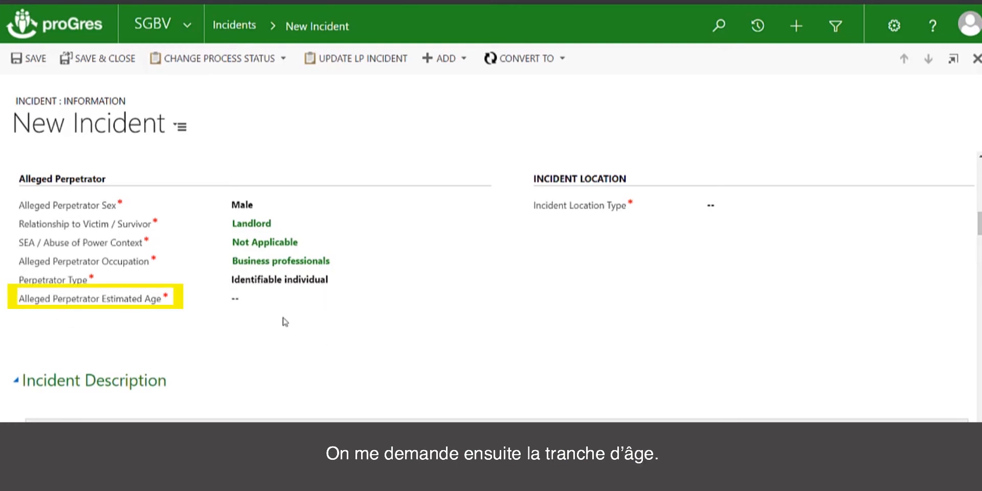
{"action": "left_click", "coordinate": [270, 304]}
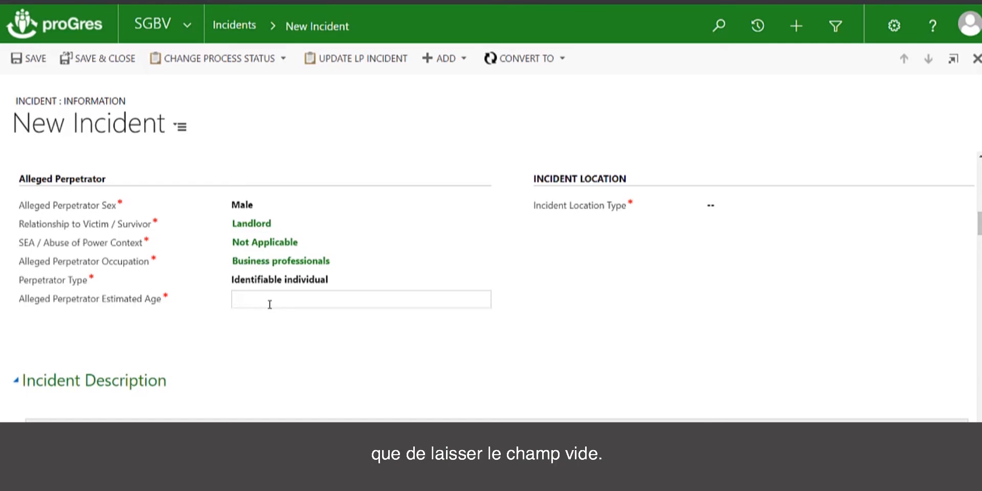
{"action": "type", "text": "40"}
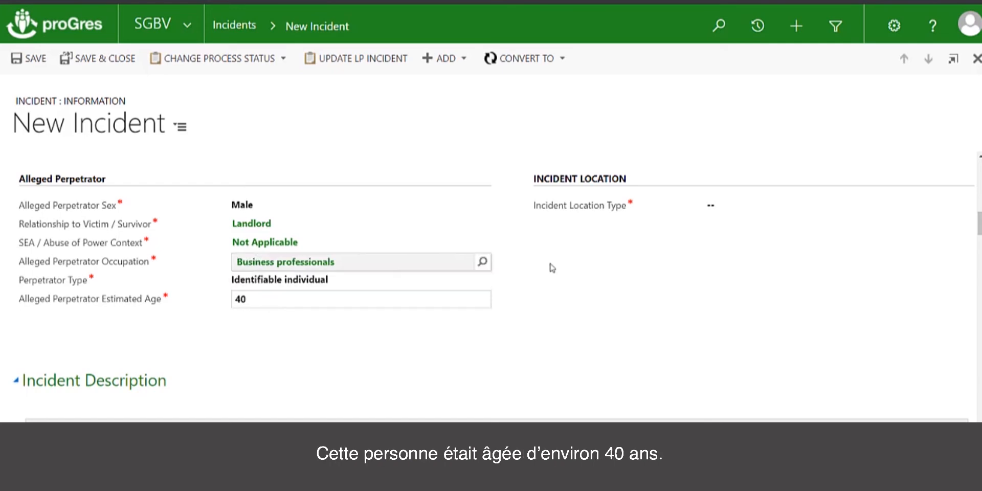
{"action": "left_click", "coordinate": [599, 281]}
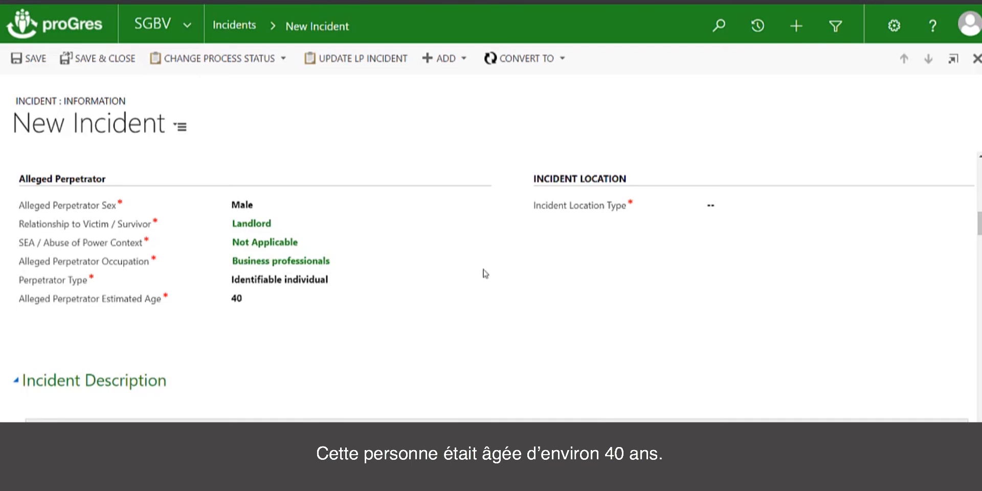